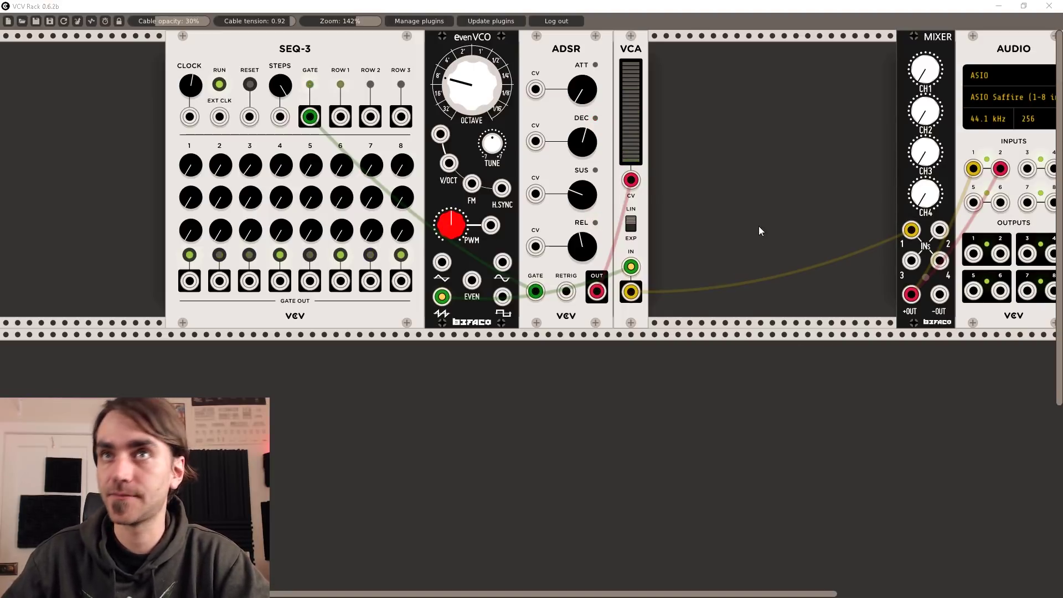
Step: Add a Scope to the lower row and patch evenVCO's sine output into its X input
right_click(758, 195)
type("scope")
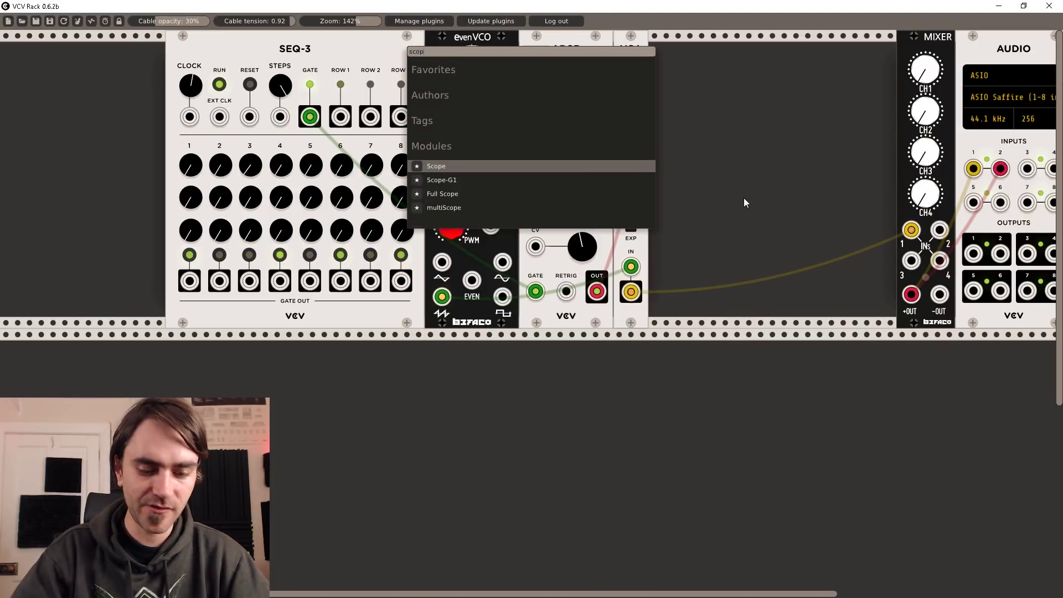
left_click(447, 167)
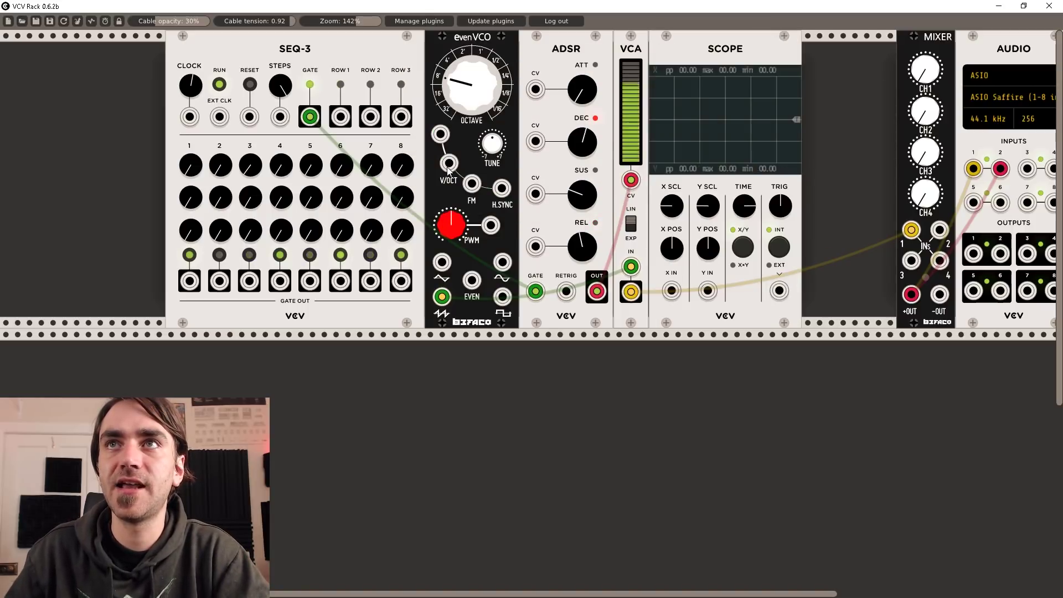
left_click_drag(712, 39, 573, 300)
mouse_move(449, 163)
left_mouse_down()
mouse_move(416, 139)
mouse_move(450, 167)
left_mouse_up()
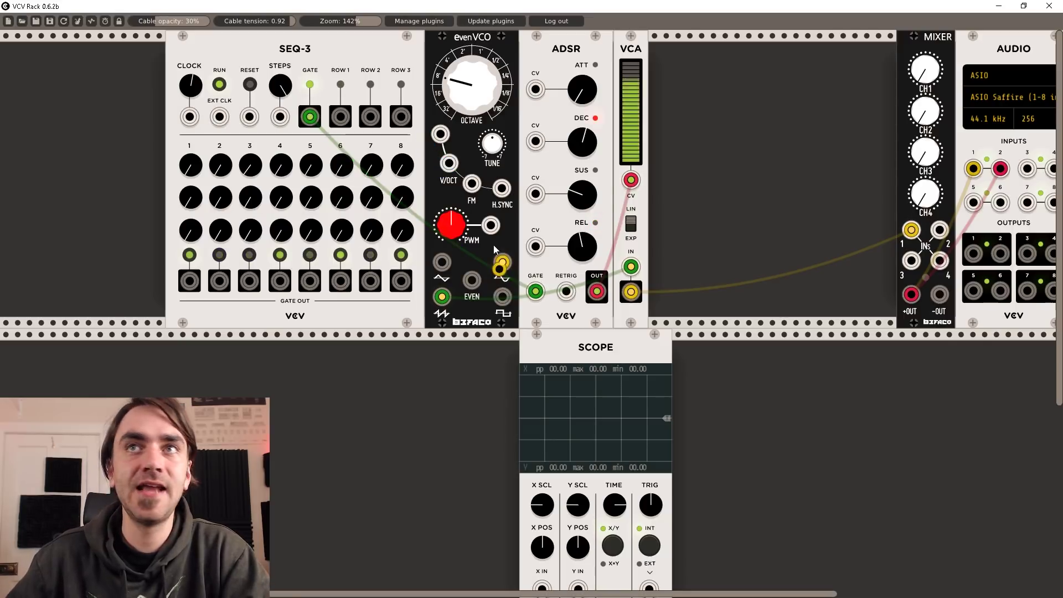
mouse_move(502, 262)
left_mouse_down()
mouse_move(501, 422)
mouse_move(542, 584)
mouse_move(541, 479)
left_mouse_up()
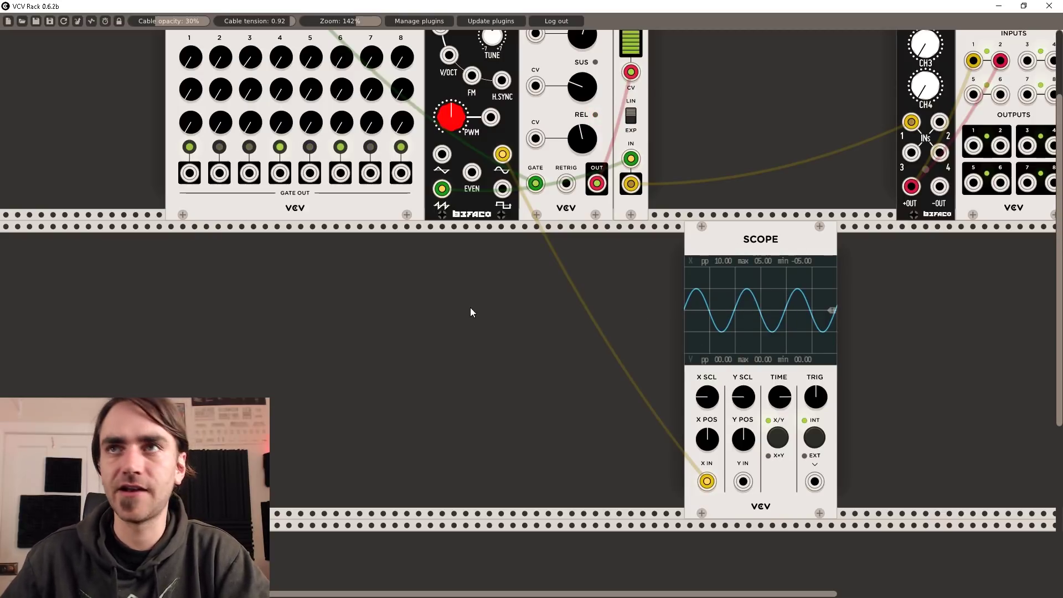
Step: Add a VCO-1, feed its sine to Scope Y, and turn FREQ and FINE down toward evenVCO
right_click(426, 298)
type("vco")
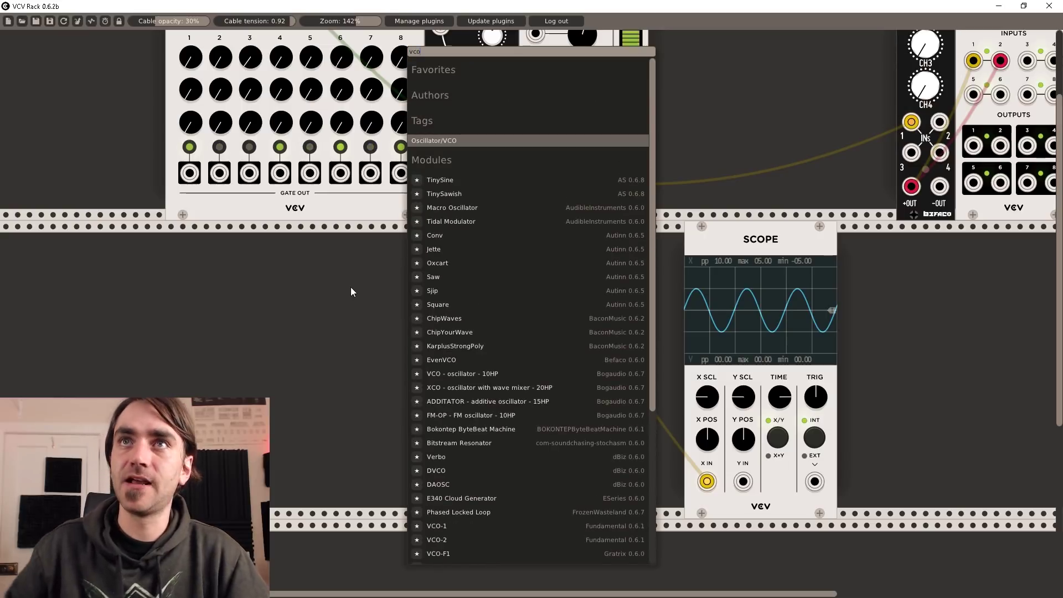
left_click(437, 526)
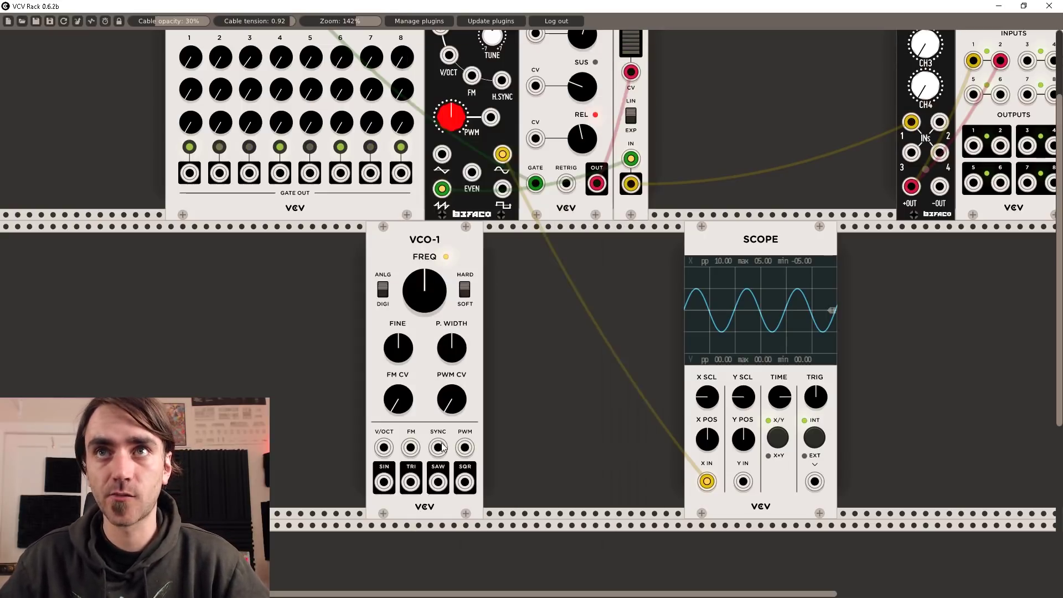
left_click_drag(383, 481, 743, 482)
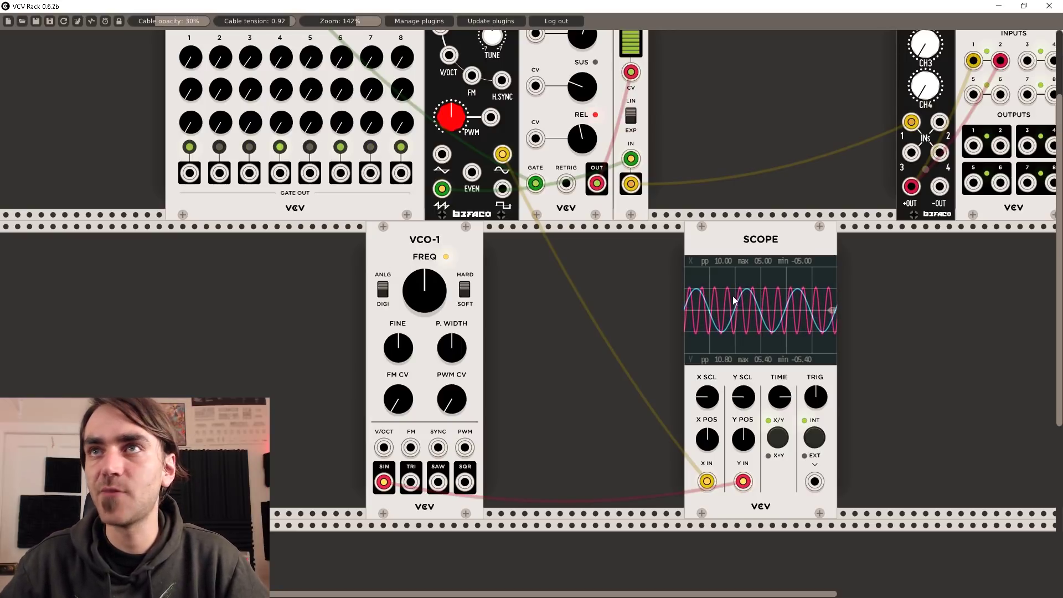
left_click_drag(425, 290, 424, 310)
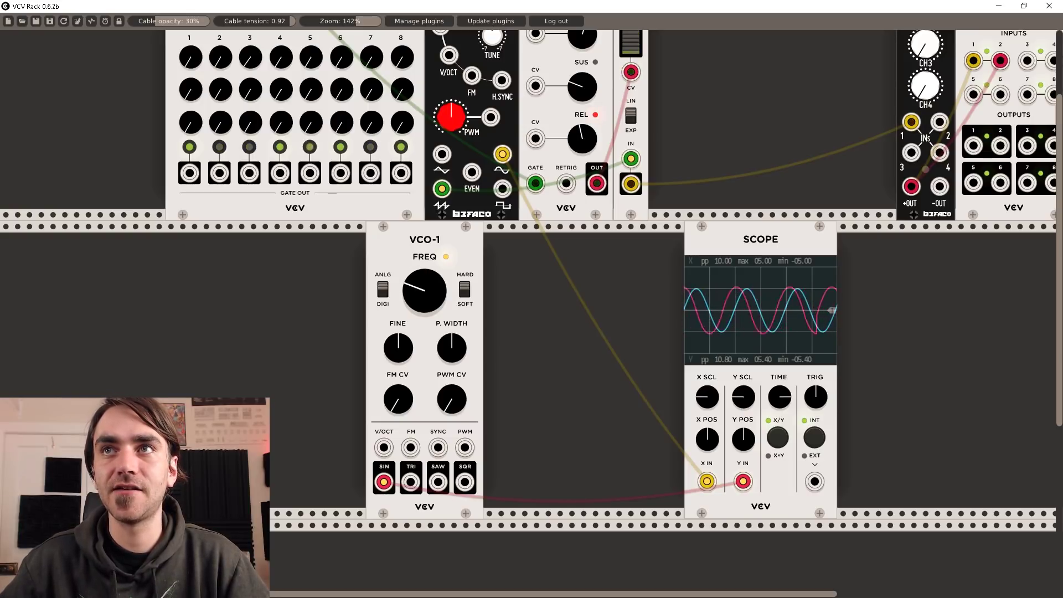
left_click_drag(399, 347, 399, 365)
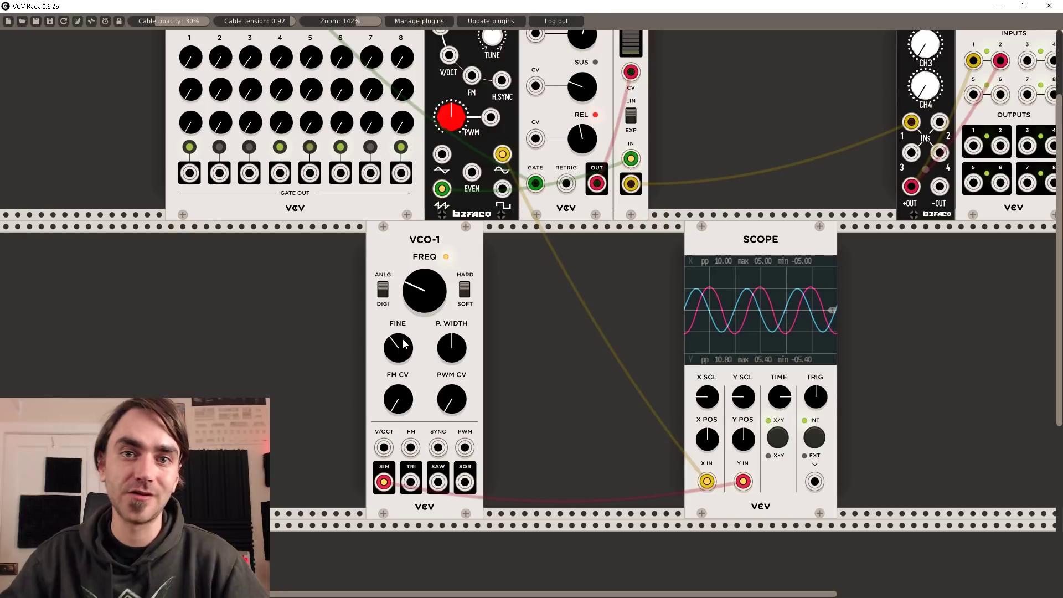
Step: Nudge the evenVCO OCTAVE knob, then slide the VCA right to leave a gap beside the ADSR
scroll(403, 344, "up", 4)
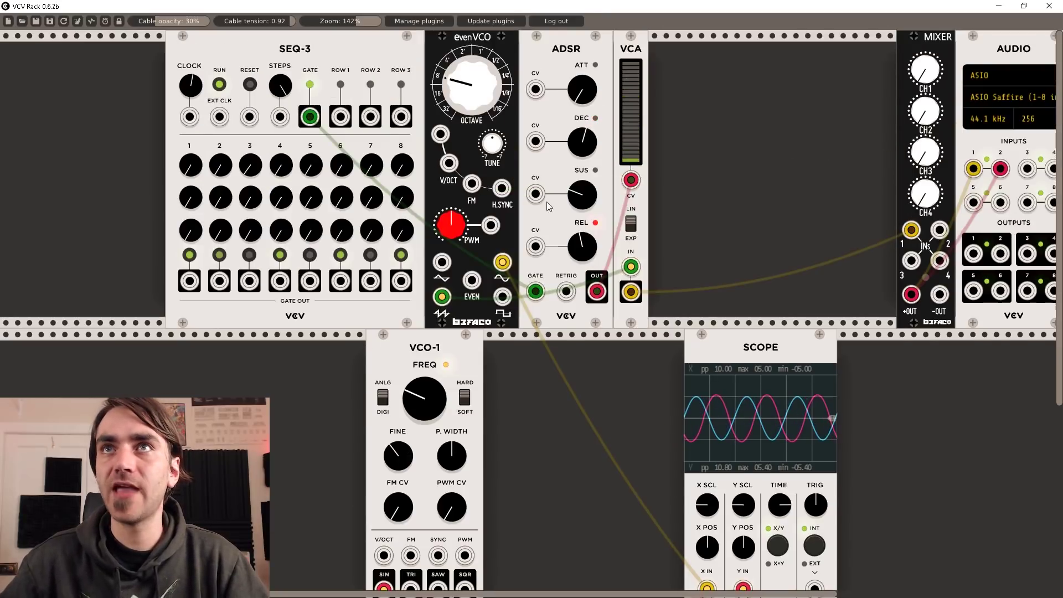
left_click_drag(449, 98, 449, 108)
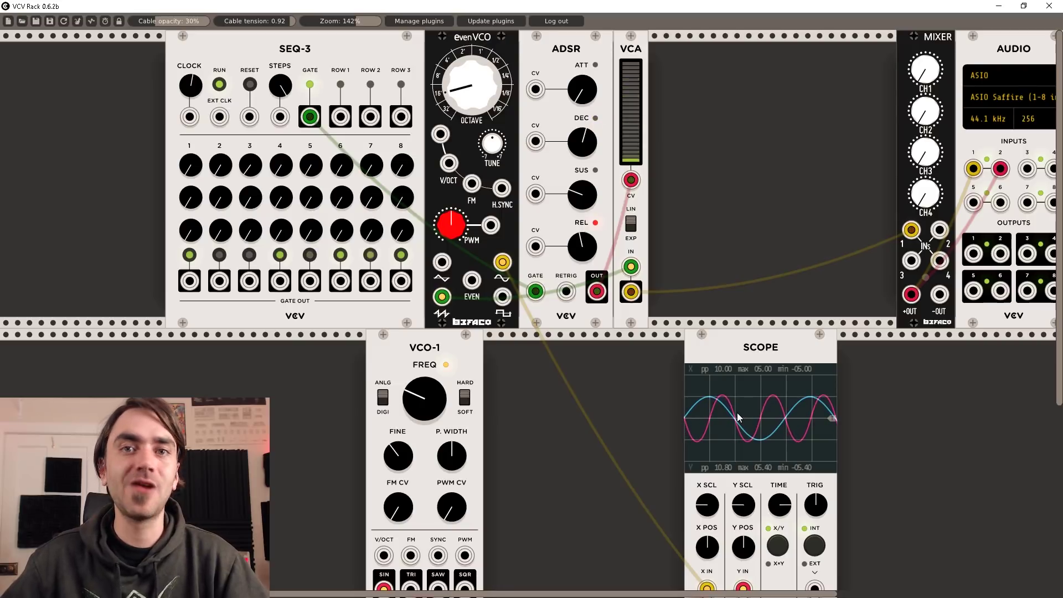
left_click_drag(631, 54, 737, 54)
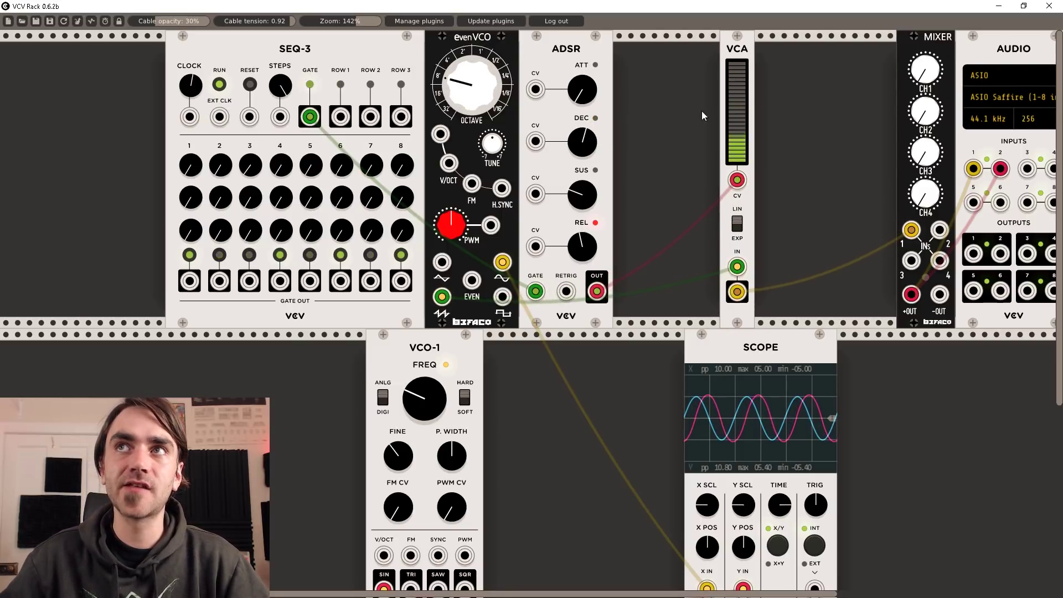
Step: Add a Befaco Mixer between ADSR and VCA, raise its channel levels, and patch SEQ-3 Row 1 to both V/OCT inputs
right_click(642, 81)
type("mixer")
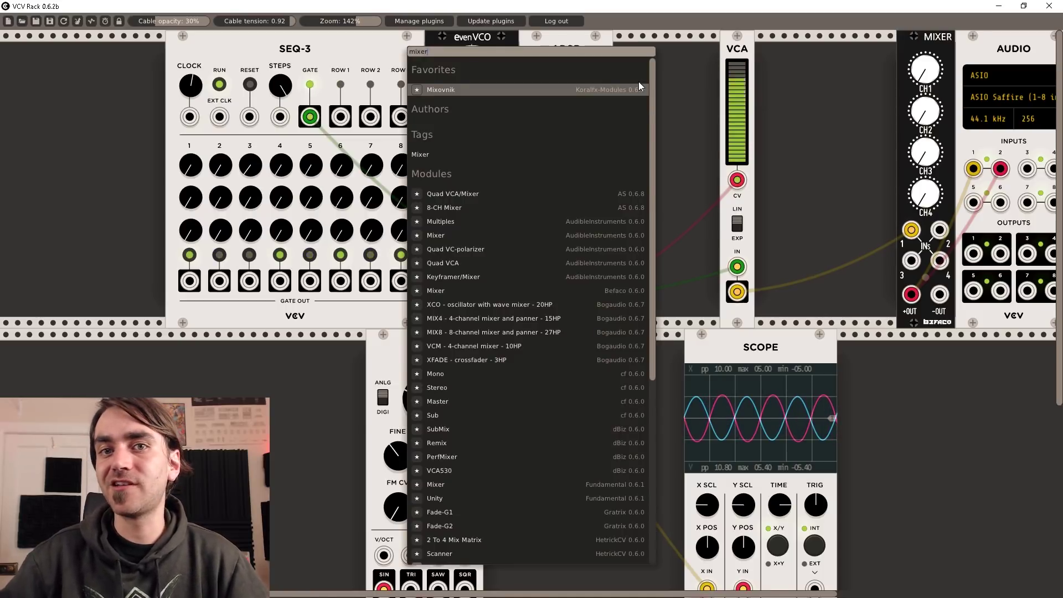
left_click(436, 290)
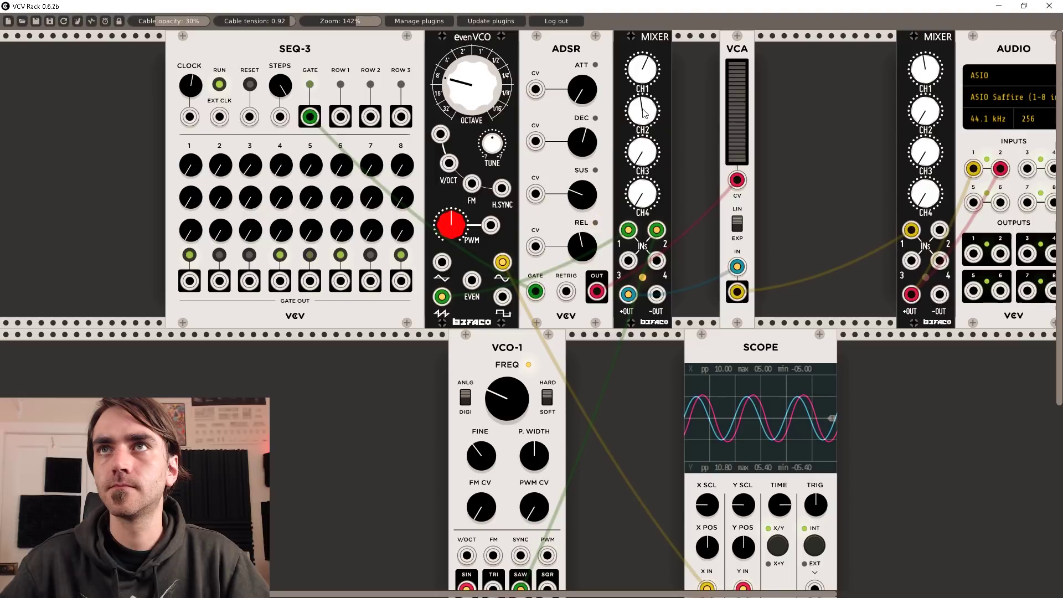
left_click_drag(644, 113, 644, 123)
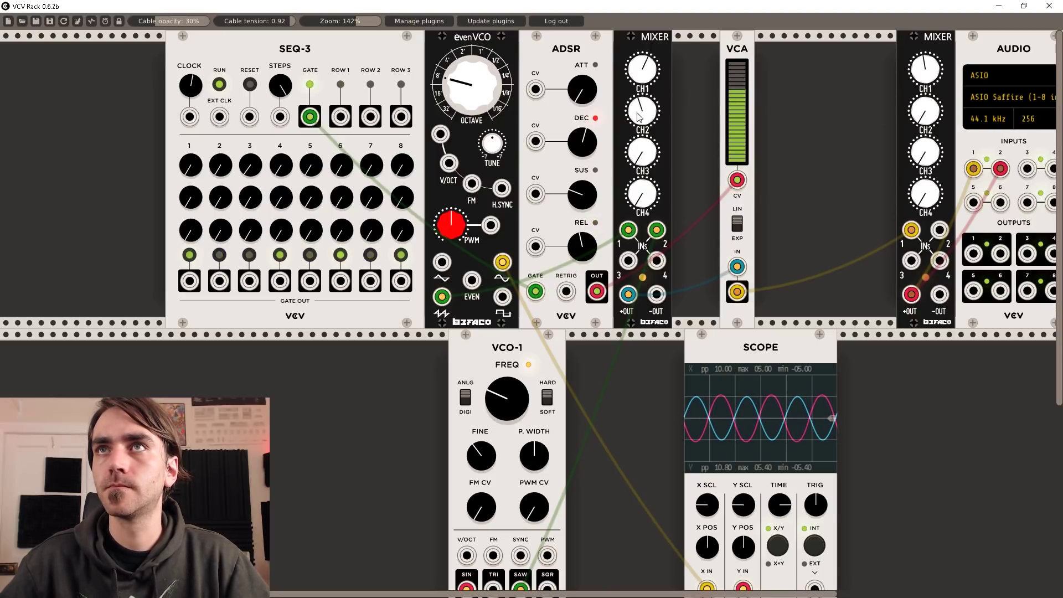
left_click_drag(642, 69, 643, 60)
left_click_drag(642, 111, 642, 104)
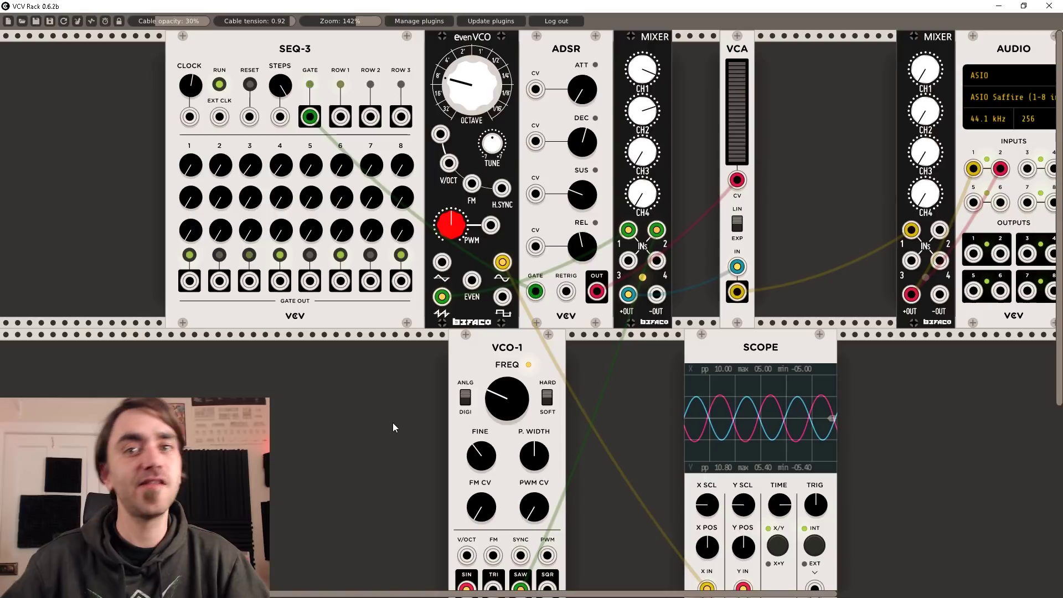
left_click_drag(340, 116, 448, 163)
left_click_drag(467, 555, 341, 116)
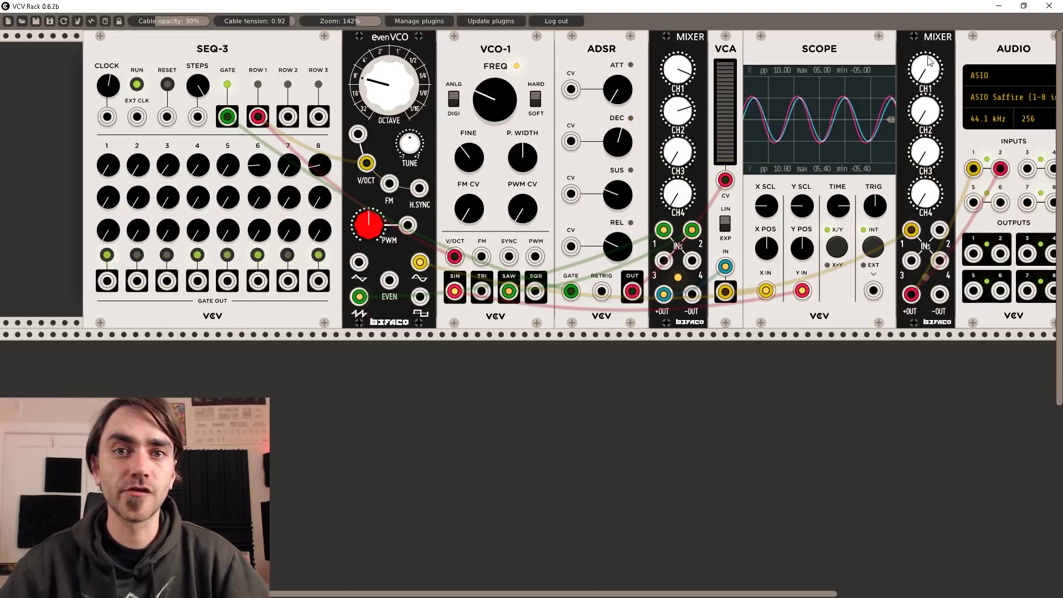
Step: Turn the right-hand output Mixer's CH1 level down
left_click_drag(930, 62, 930, 89)
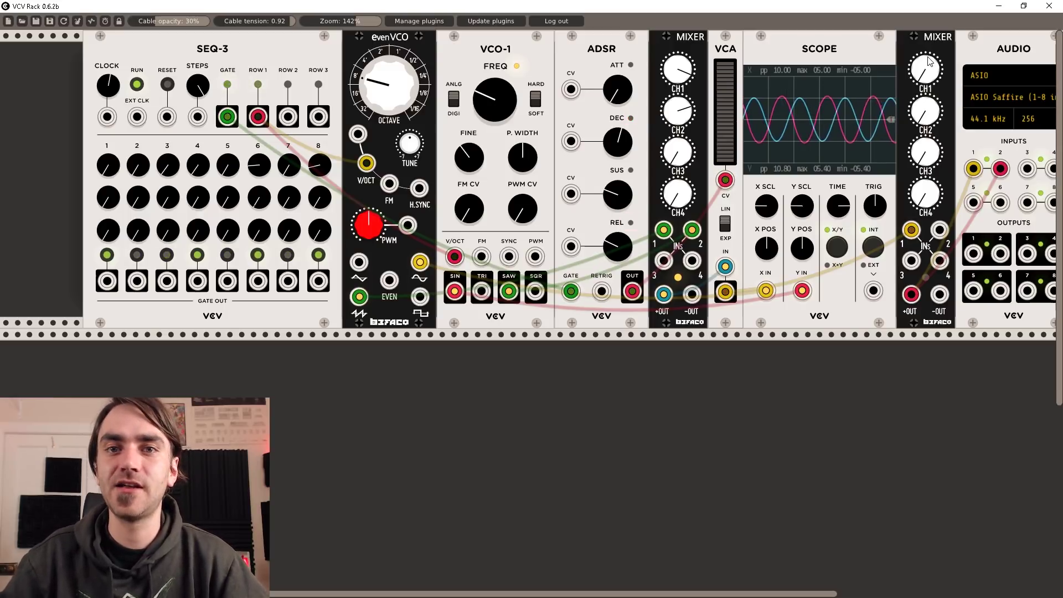
Step: Add a Tick clock, patch its eighth-note output to SEQ-3 EXT CLK, and set 97.3 BPM
right_click(407, 425)
type("tick")
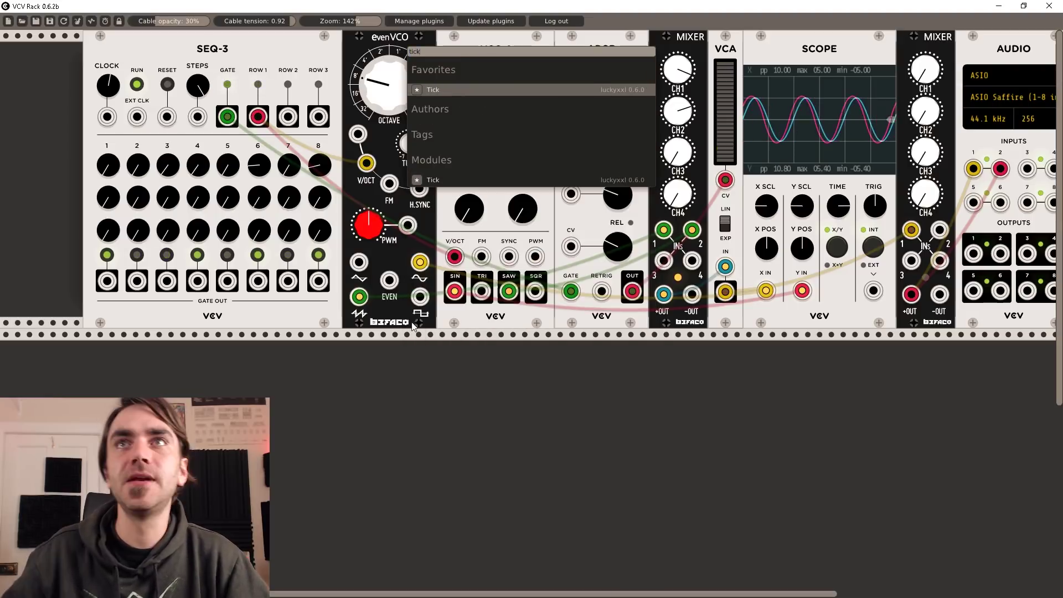
left_click(448, 89)
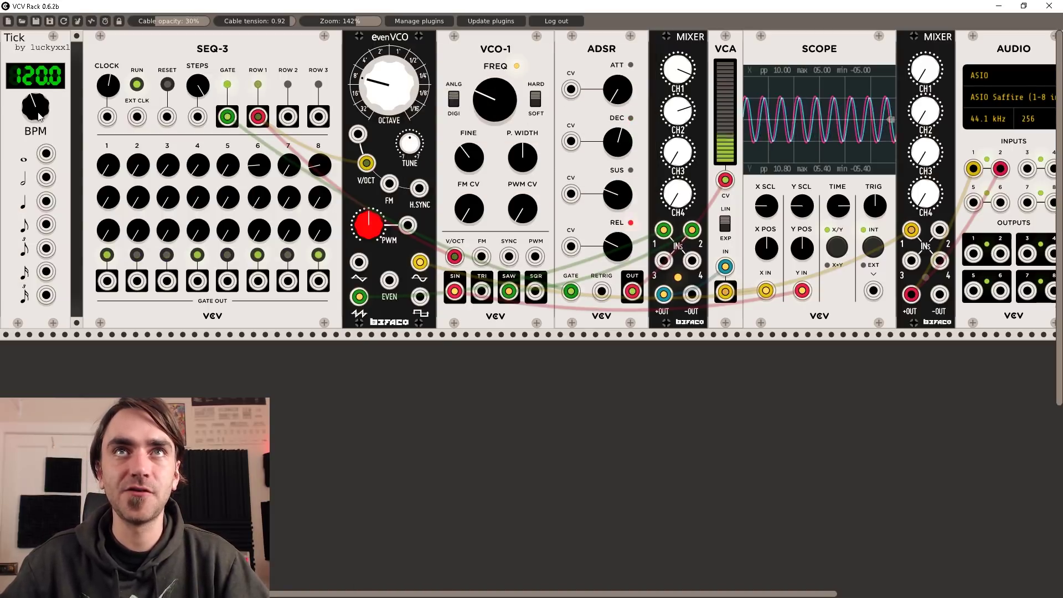
left_click_drag(43, 108, 43, 128)
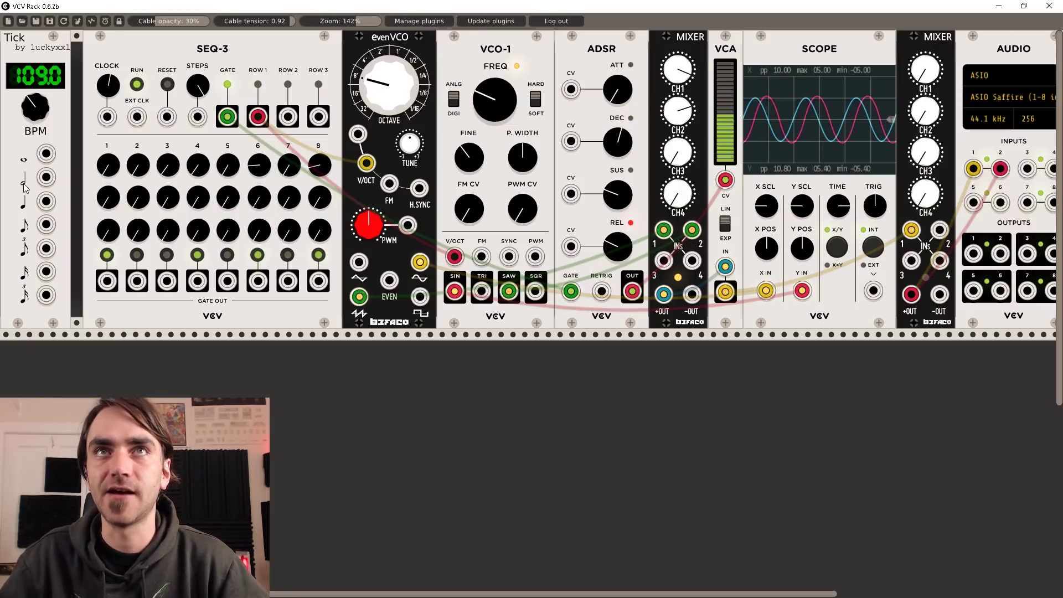
left_click_drag(46, 225, 138, 123)
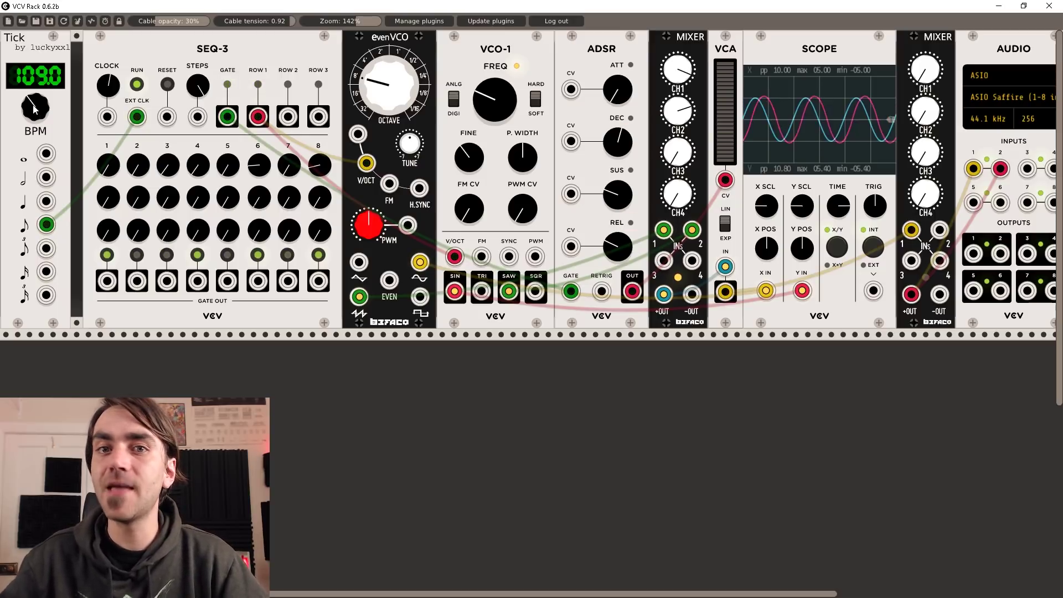
mouse_move(33, 109)
left_mouse_down()
mouse_move(34, 59)
mouse_move(42, 109)
left_mouse_up()
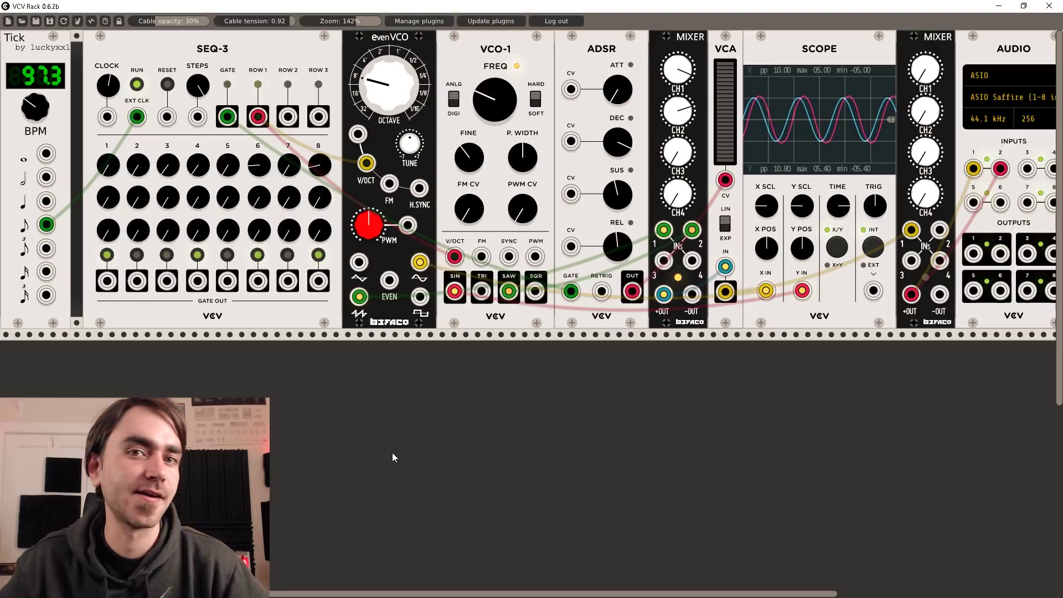
Step: Add a Macro Oscillator to the lower row and cycle its synthesis model
right_click(312, 385)
type("macro")
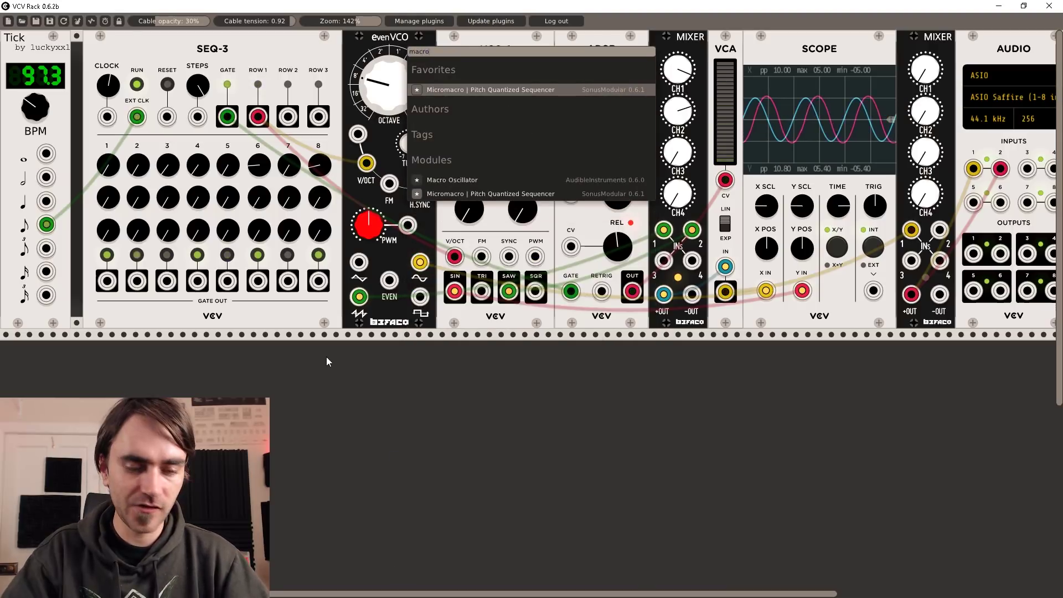
left_click(457, 181)
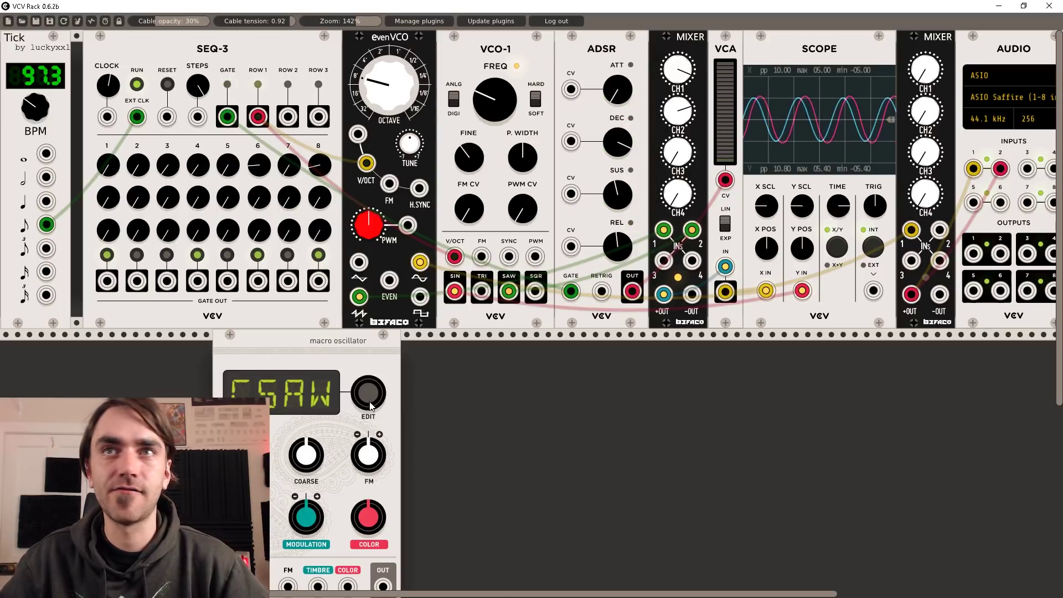
right_click(288, 400)
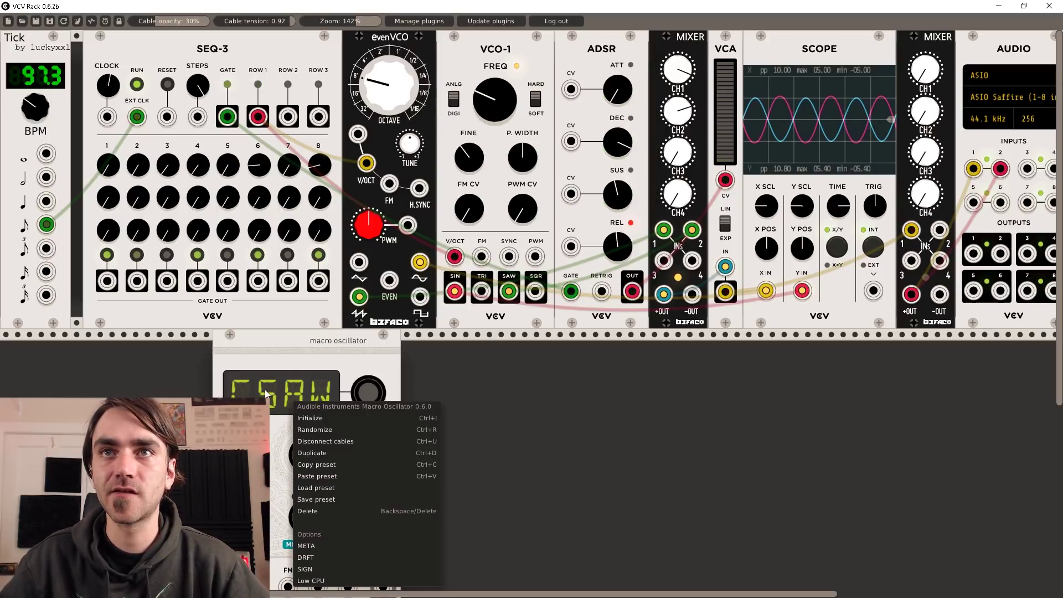
left_click(265, 390)
left_click_drag(368, 392, 479, 343)
Step: Add a trSEQ trigger sequencer beside it from a 'seq' search
key("Return")
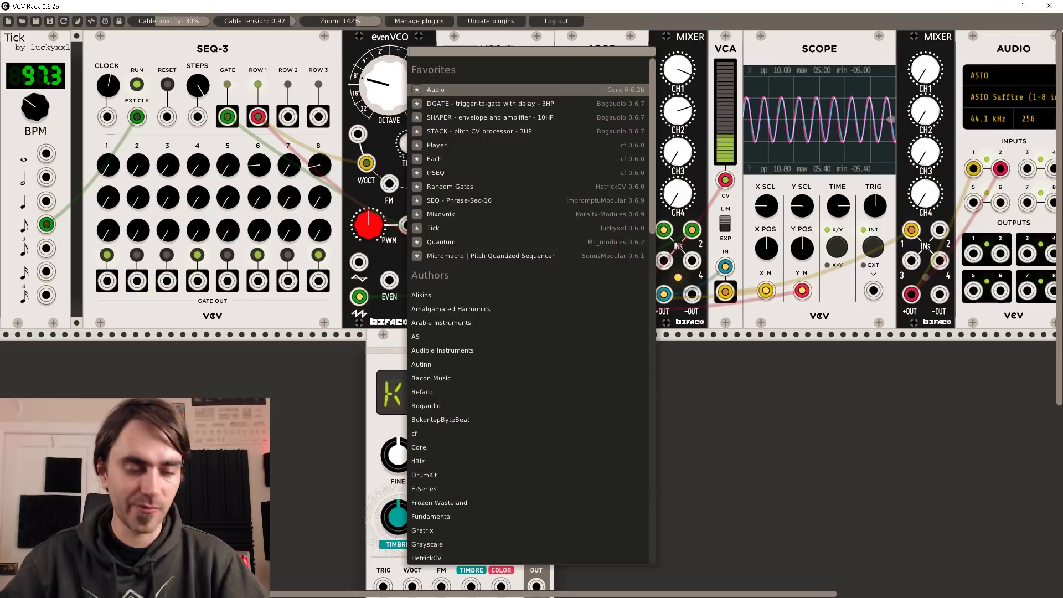
scroll(505, 425, "down", 5)
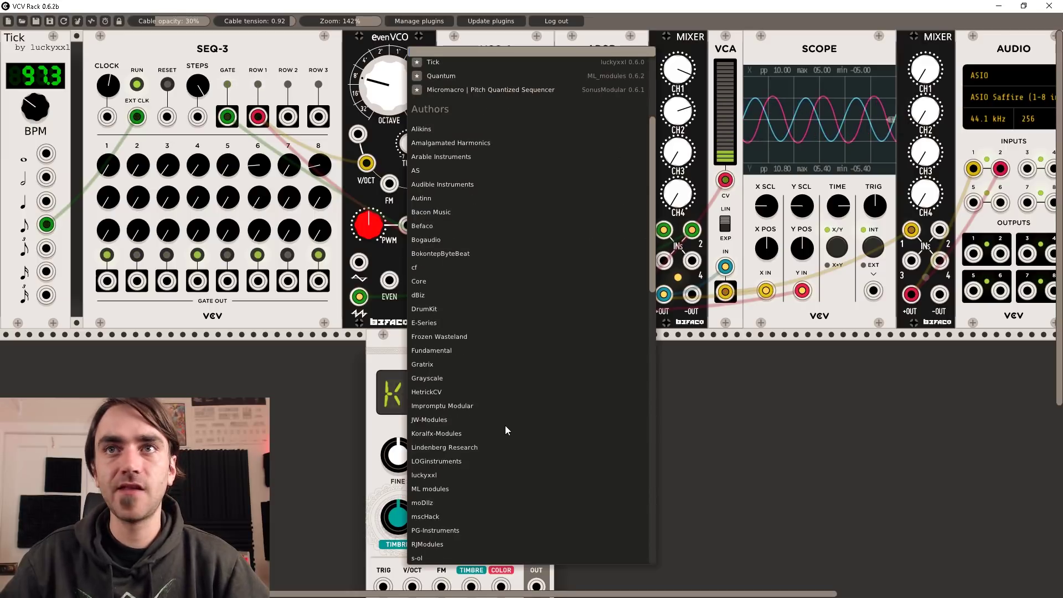
type("s")
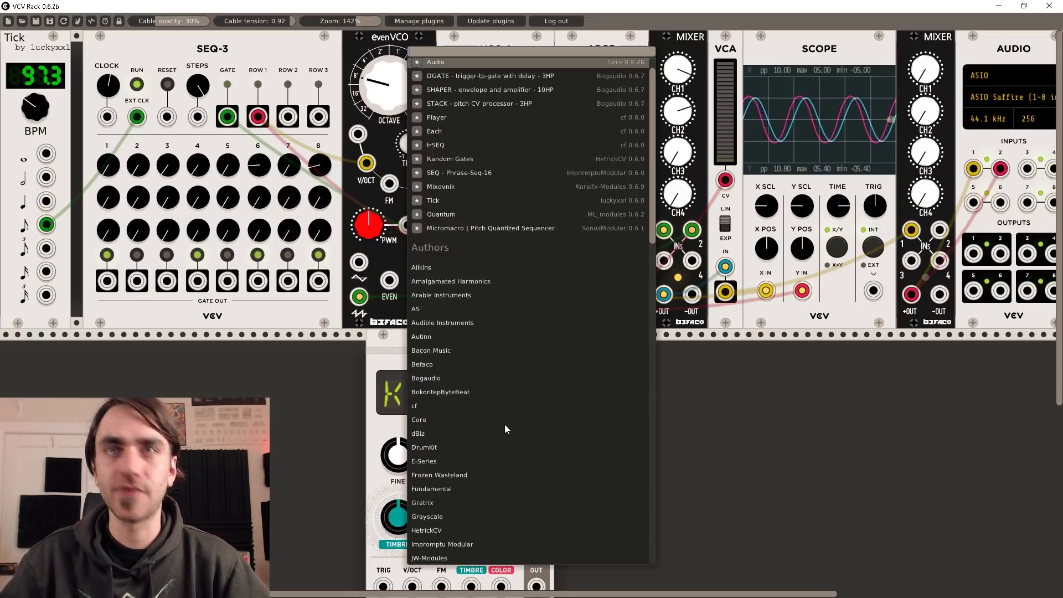
type("eq")
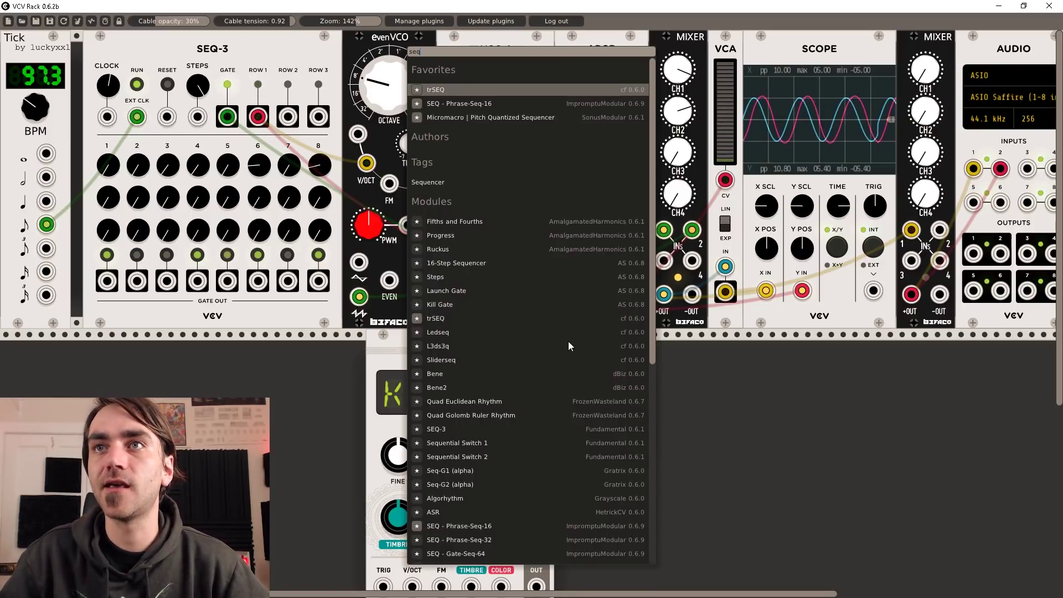
key("Return")
left_click_drag(277, 344, 259, 344)
Step: Patch trSEQ's EXT CLK input from Tick's eighth-note output
scroll(266, 460, "down", 2)
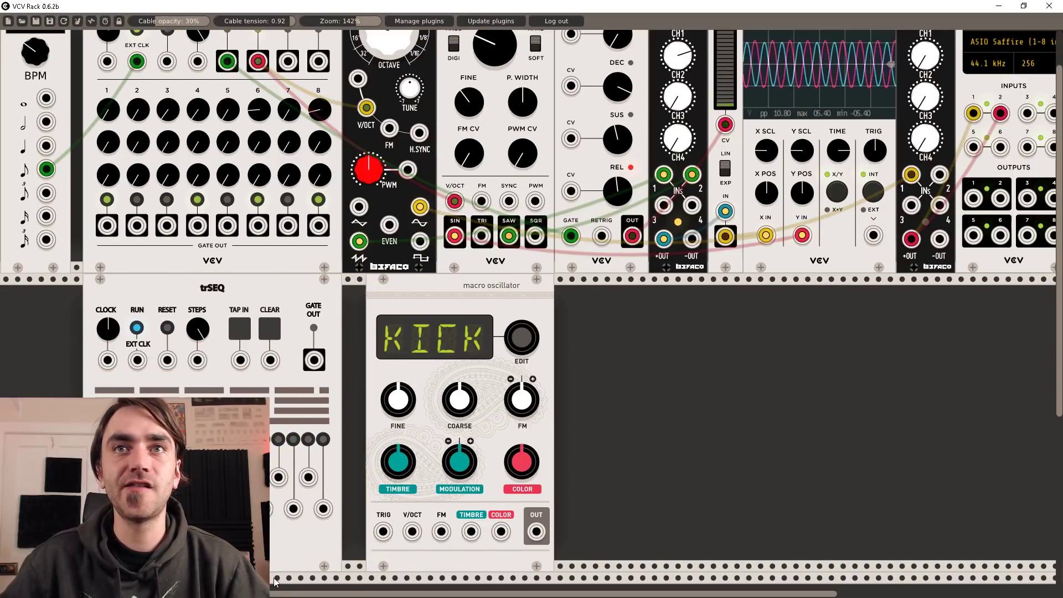
scroll(254, 274, "up", 2)
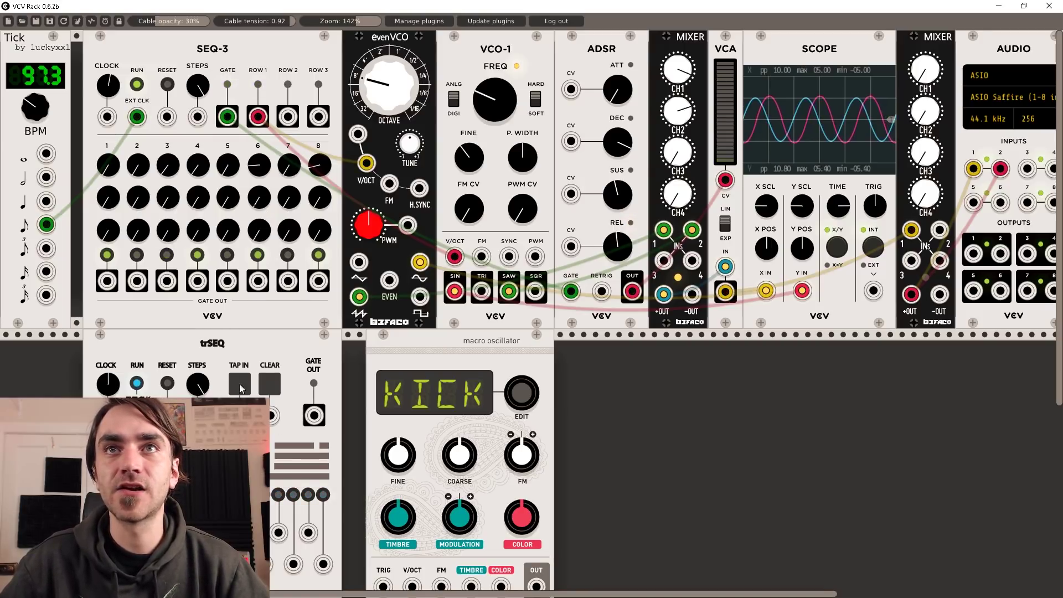
scroll(290, 363, "down", 1)
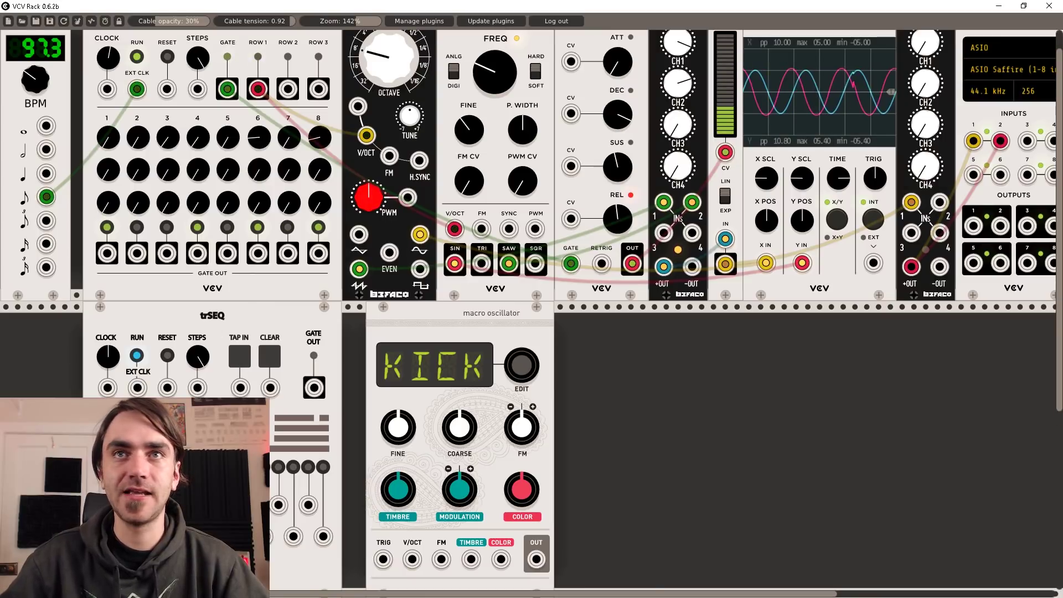
left_click_drag(137, 387, 46, 198)
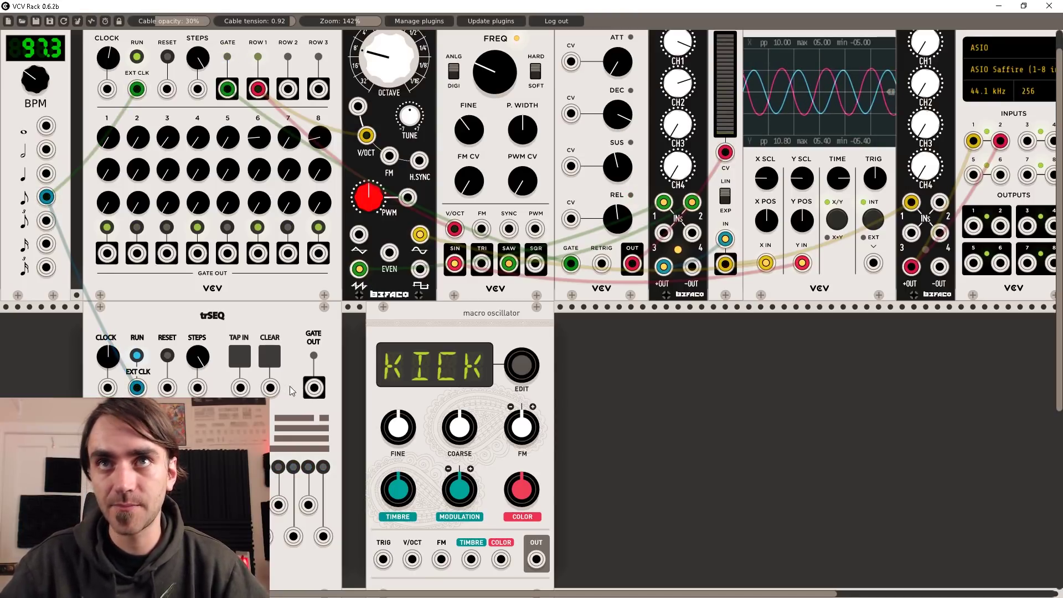
Step: Trigger the kick from trSEQ's gate, route its OUT to mixer input 2, and reclock trSEQ faster
left_click_drag(314, 387, 382, 559)
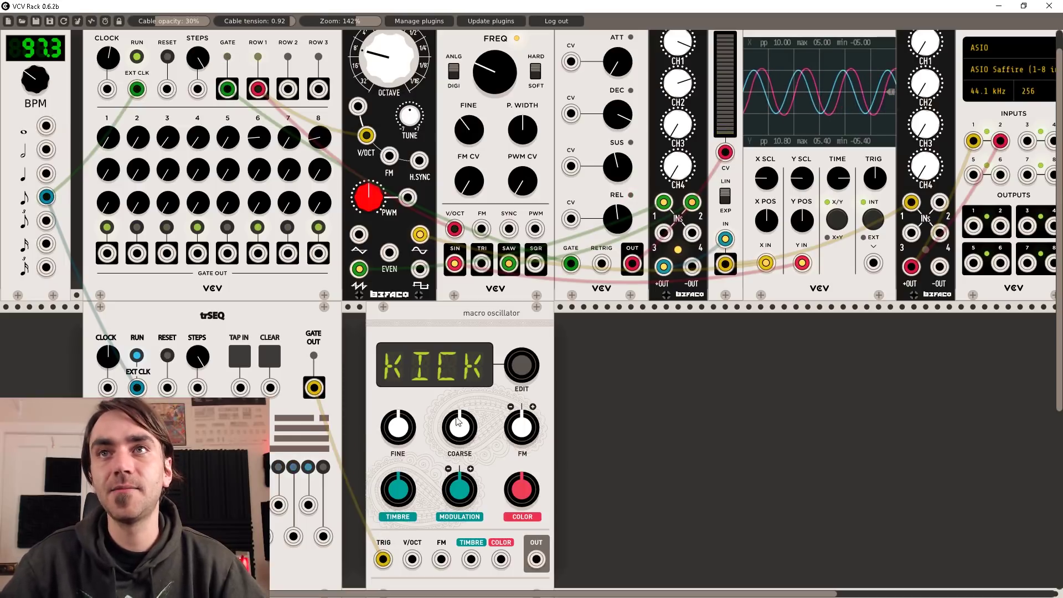
scroll(771, 513, "down", 1)
left_click_drag(536, 560, 942, 190)
scroll(938, 183, "up", 1)
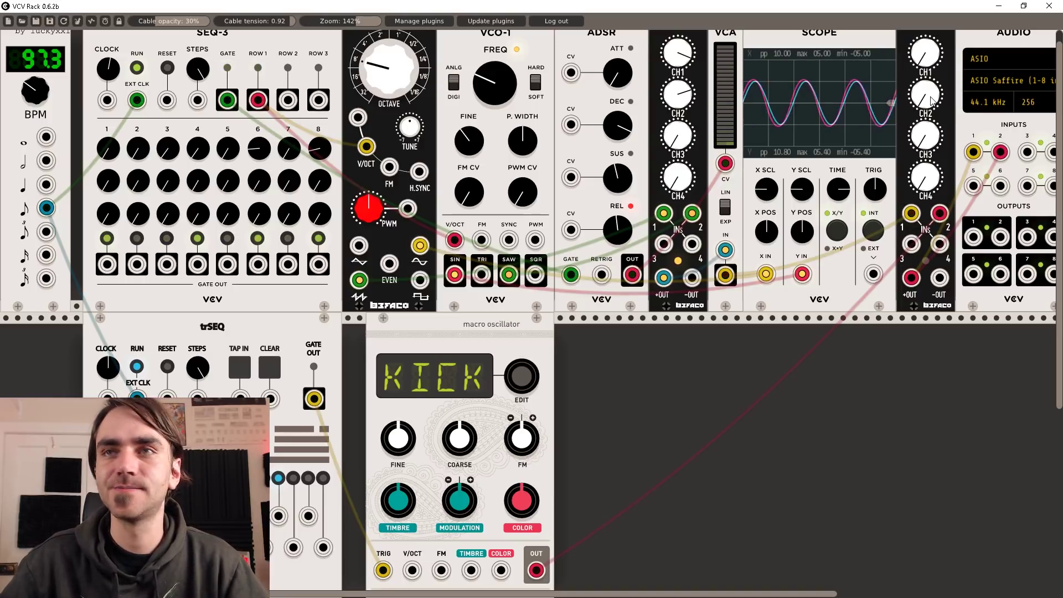
left_click_drag(46, 207, 46, 255)
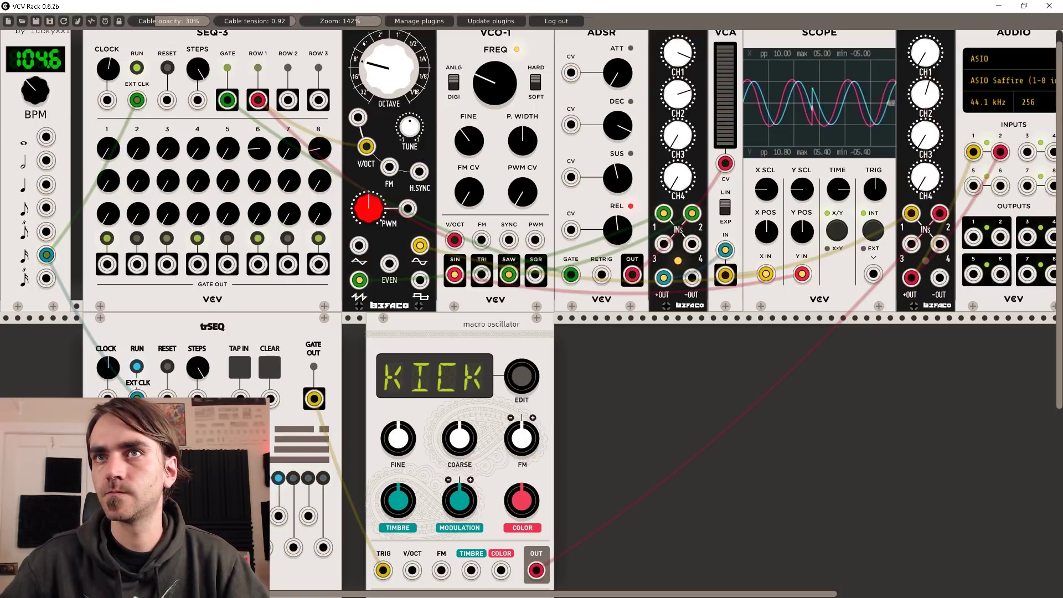
Step: Move the Macro Oscillator right, lower its COARSE pitch, and shift trSEQ to the left edge
left_click_drag(396, 335, 492, 335)
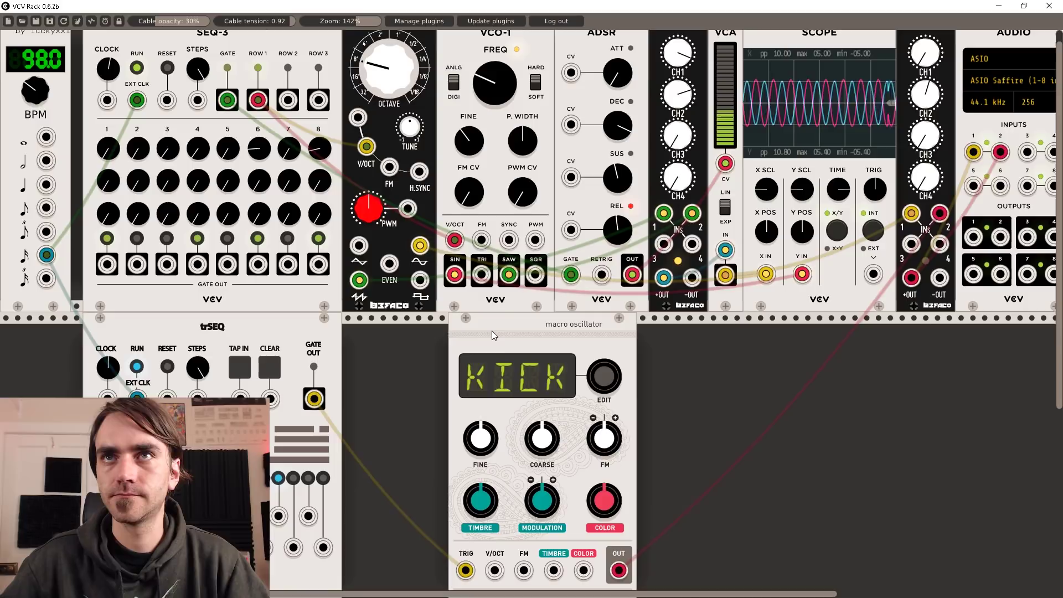
left_click_drag(542, 438, 542, 470)
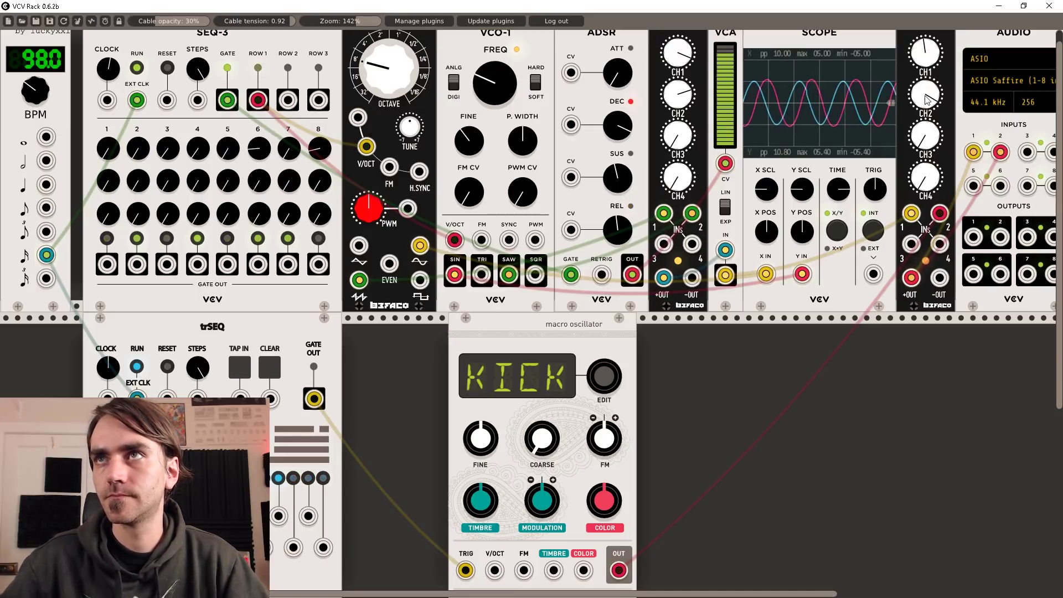
left_click_drag(221, 331, 138, 330)
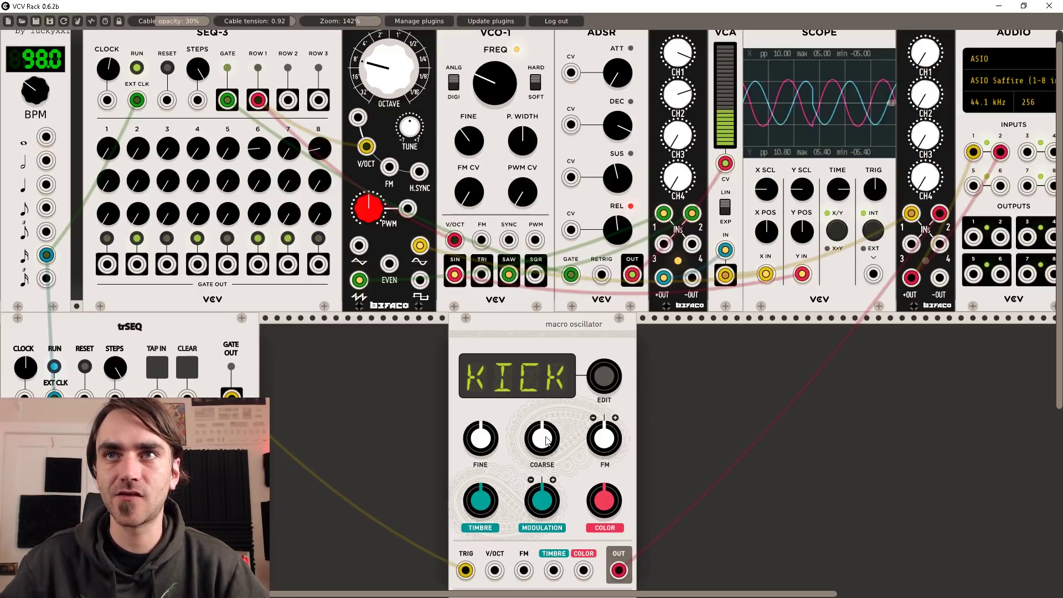
Step: Find 'reftone' in the module browser, add REFTONE, and place it beside trSEQ
right_click(310, 361)
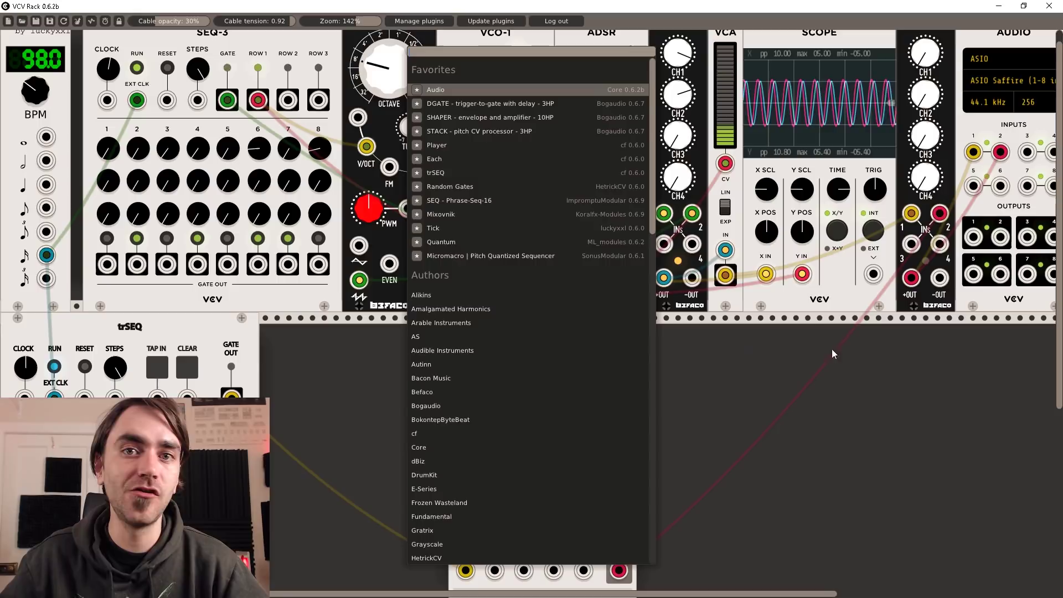
left_click(859, 387)
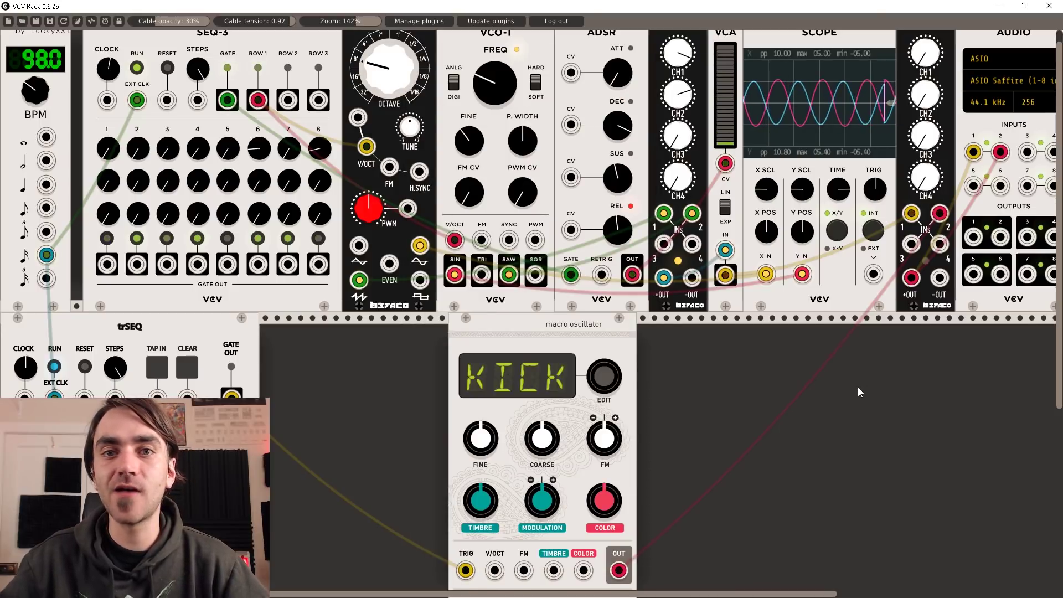
right_click(720, 380)
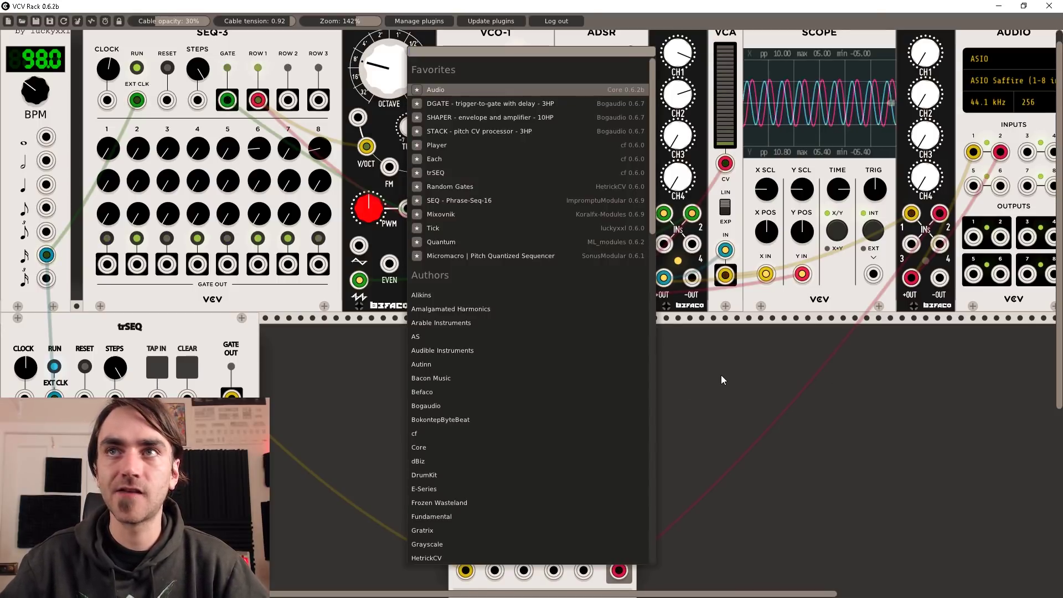
type("refton")
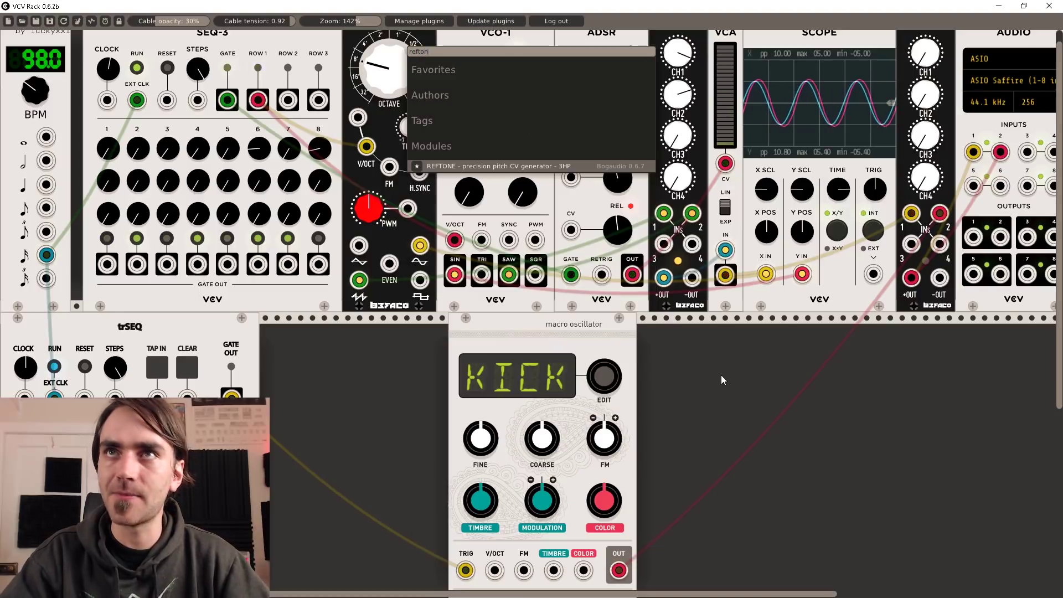
type("e")
left_click(550, 168)
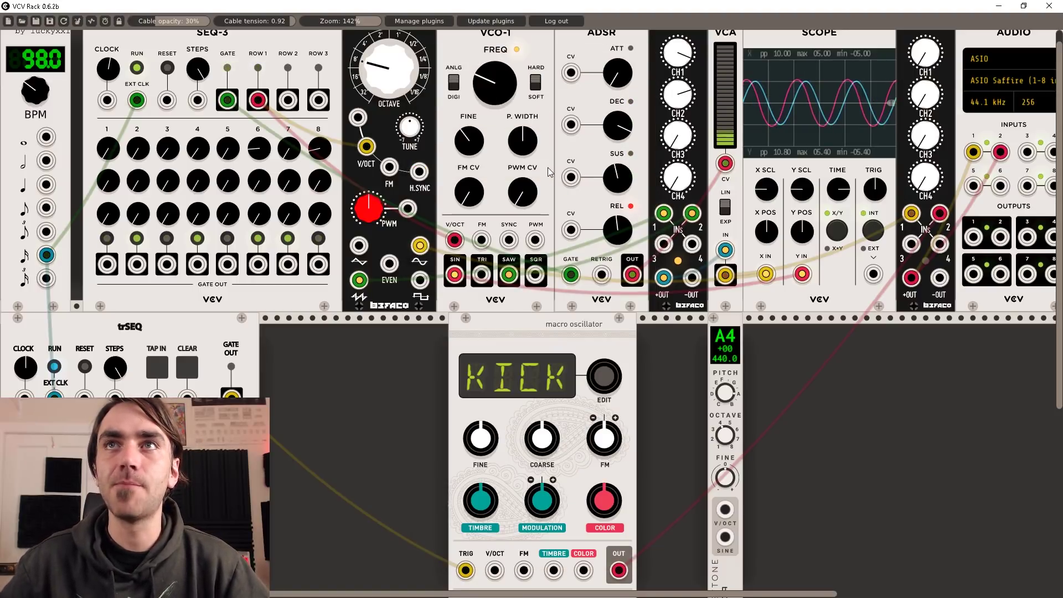
left_click_drag(734, 356, 298, 356)
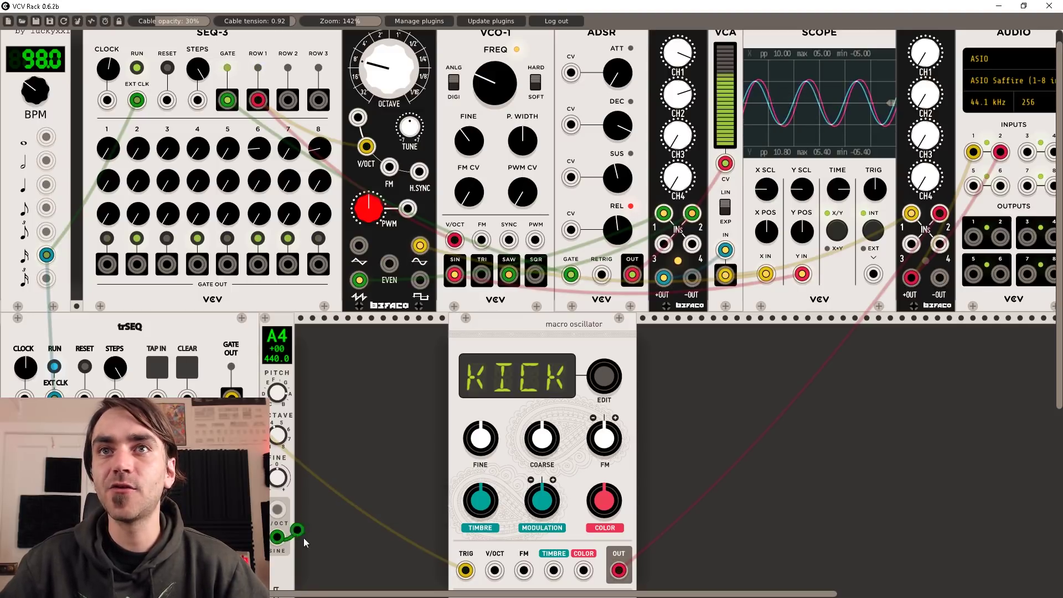
Step: Patch RefTone's sine to the scope and its V/OCT into the kick, reference at F#3 (185.0)
mouse_move(278, 537)
left_mouse_down()
mouse_move(819, 315)
mouse_move(803, 275)
mouse_move(826, 481)
mouse_move(756, 340)
mouse_move(767, 366)
mouse_move(813, 241)
mouse_move(809, 282)
mouse_move(769, 355)
mouse_move(795, 368)
mouse_move(775, 382)
left_mouse_up()
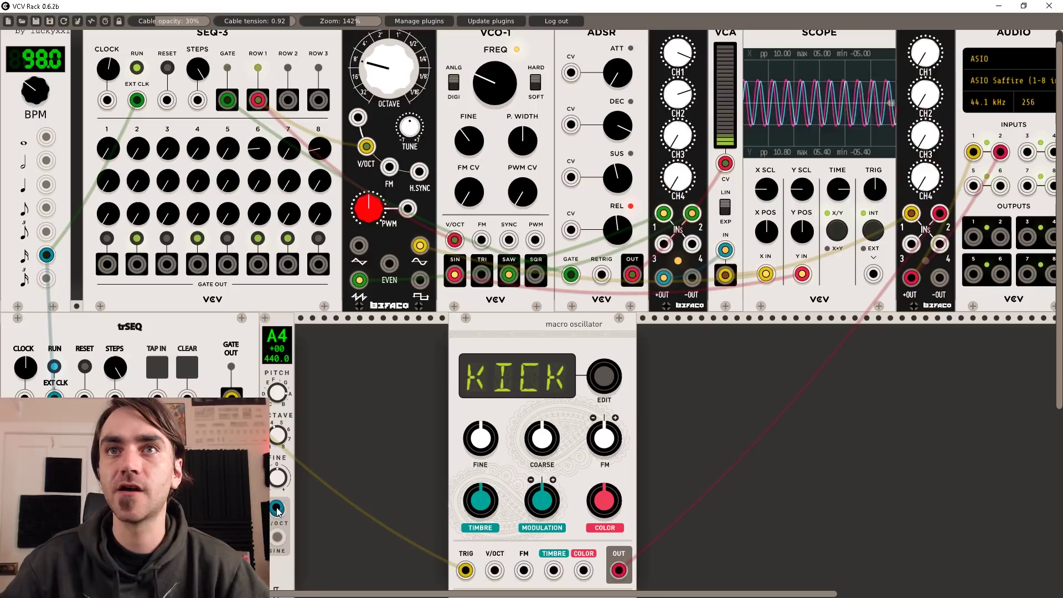
left_click_drag(282, 509, 496, 500)
scroll(527, 512, "up", 3)
scroll(720, 445, "up", 1)
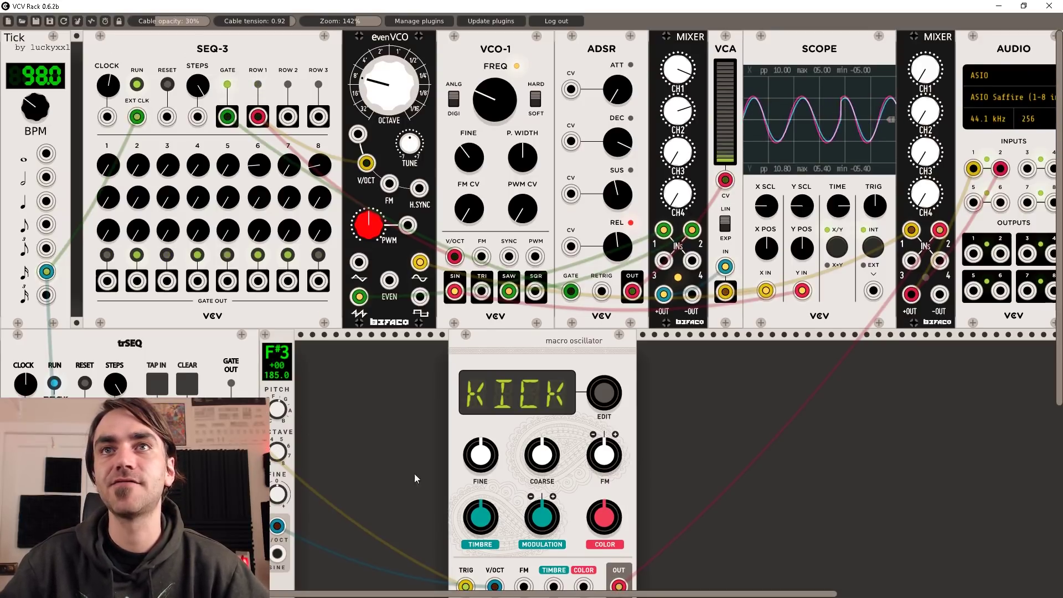
Step: Move the kick beside RefTone, lower RefTone to C2 (65.4), and turn up timbre and colour
left_click_drag(575, 355, 421, 354)
scroll(421, 354, "down", 2)
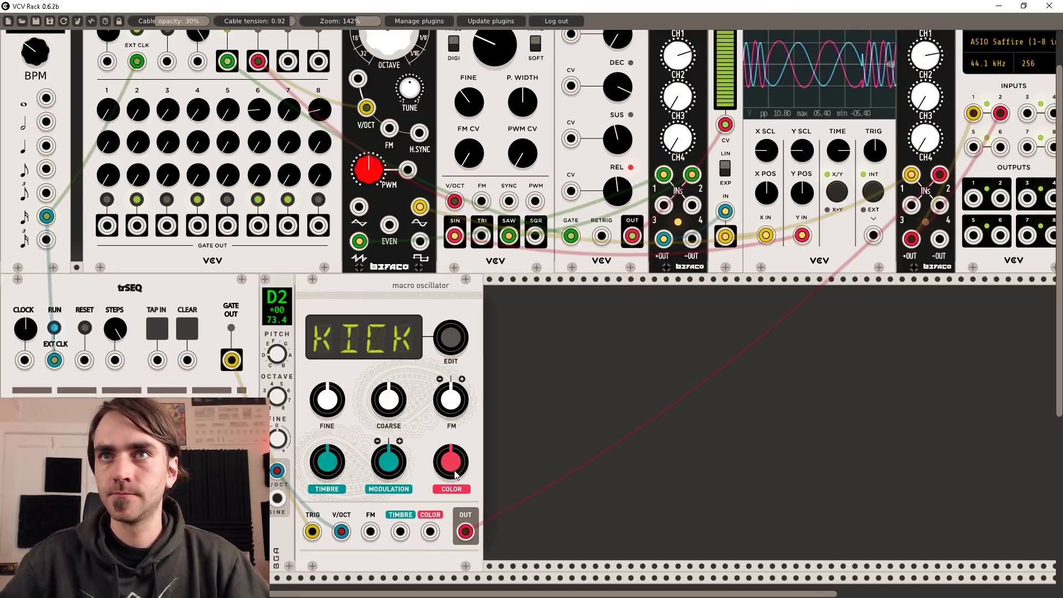
left_click_drag(327, 466, 327, 448)
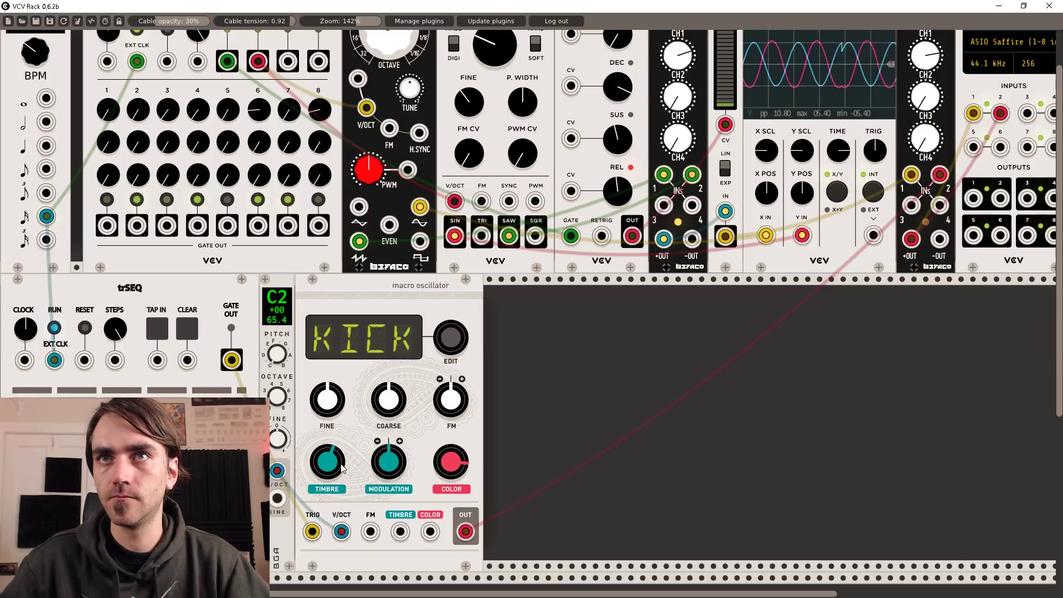
scroll(764, 426, "up", 2)
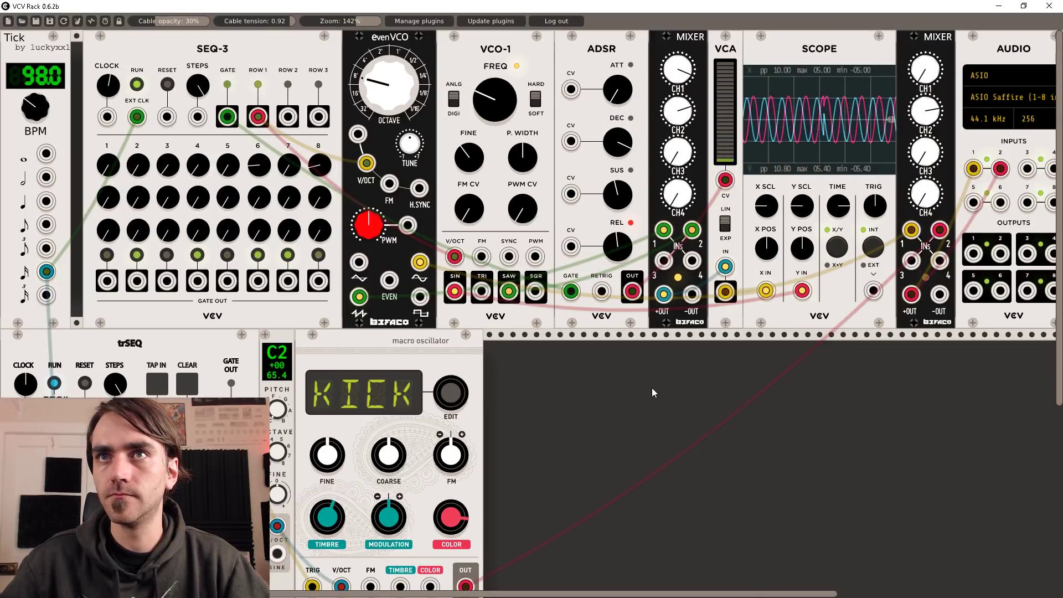
Step: Raise the right MIXER's CH1 level to about 12 o'clock
left_click_drag(925, 69, 926, 61)
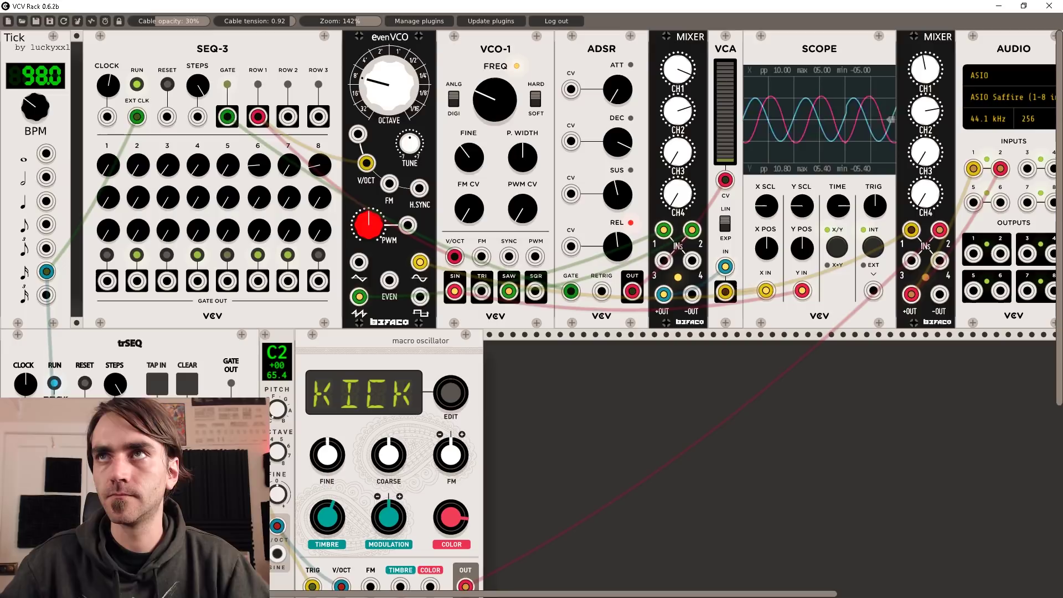